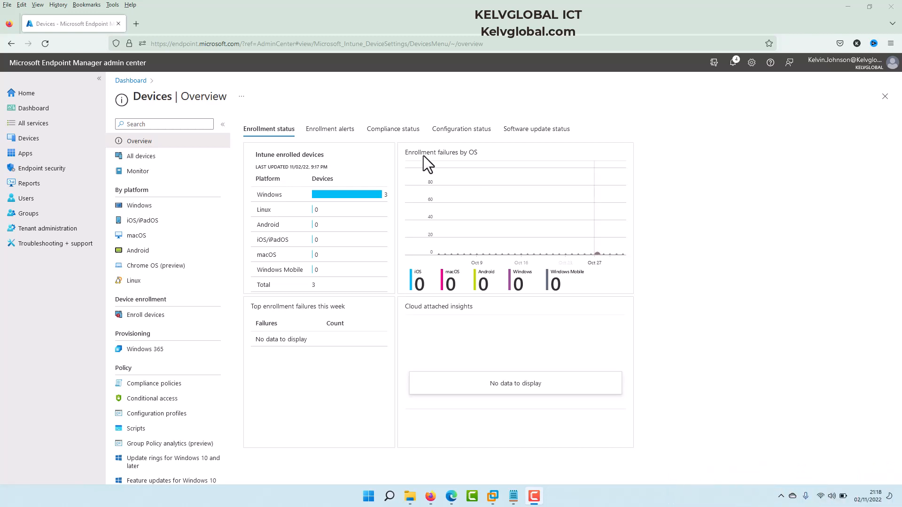
# Step: Start creating a new device compliance policy for the Windows 10 and later platform
pyautogui.click(129, 157)
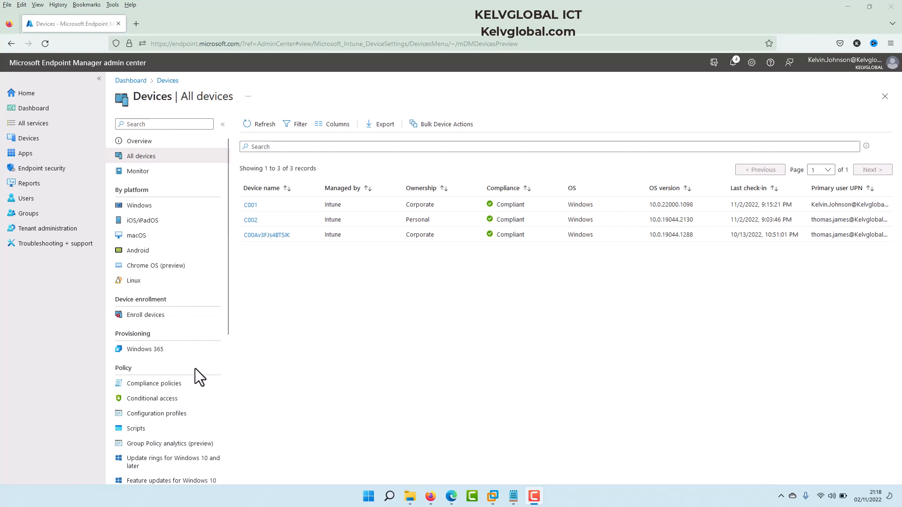
pyautogui.click(147, 384)
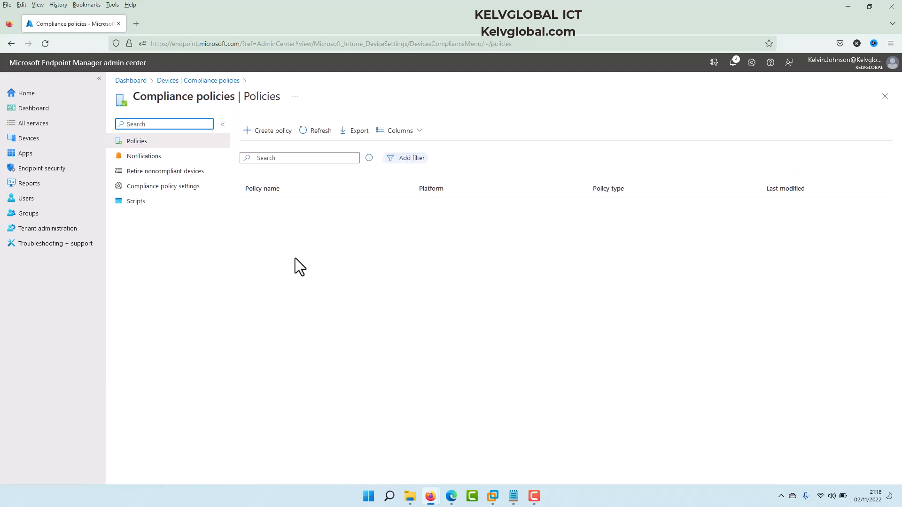
pyautogui.click(273, 137)
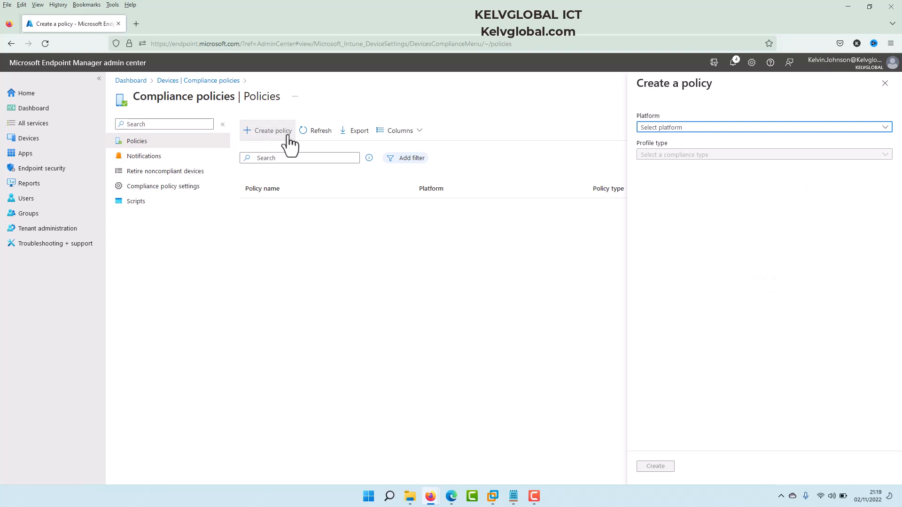
pyautogui.click(740, 128)
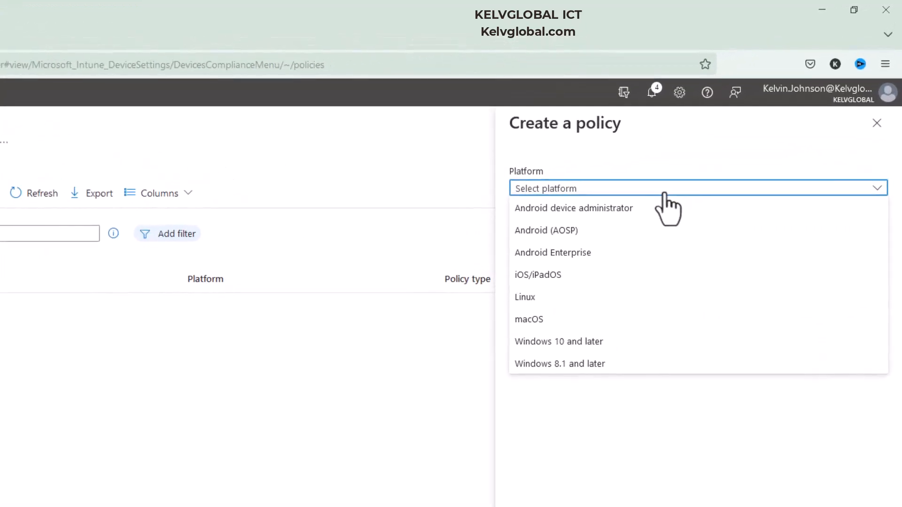
pyautogui.click(592, 342)
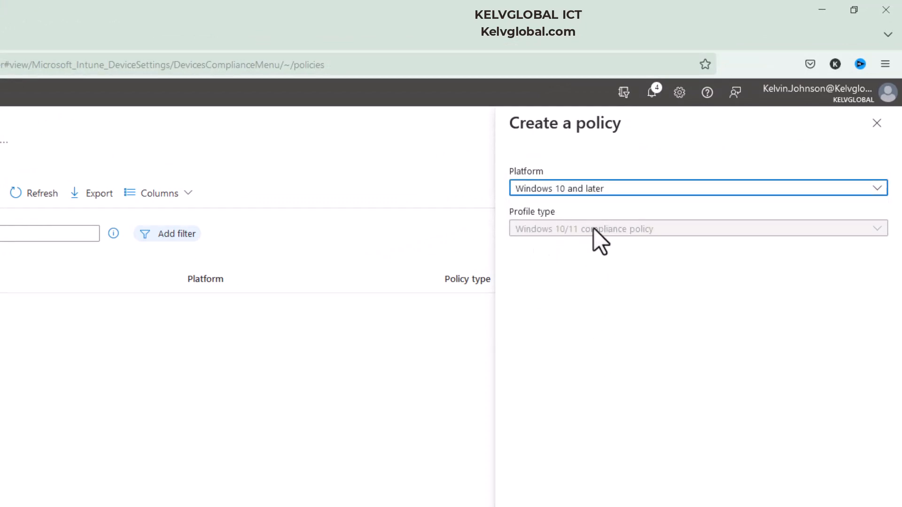
pyautogui.click(660, 468)
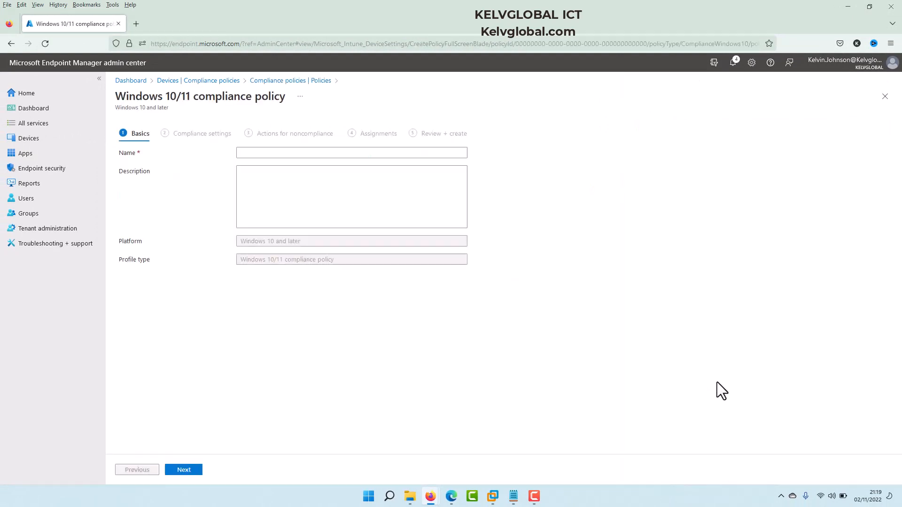
# Step: Name the policy Firewall-check and continue to the compliance settings
pyautogui.click(403, 211)
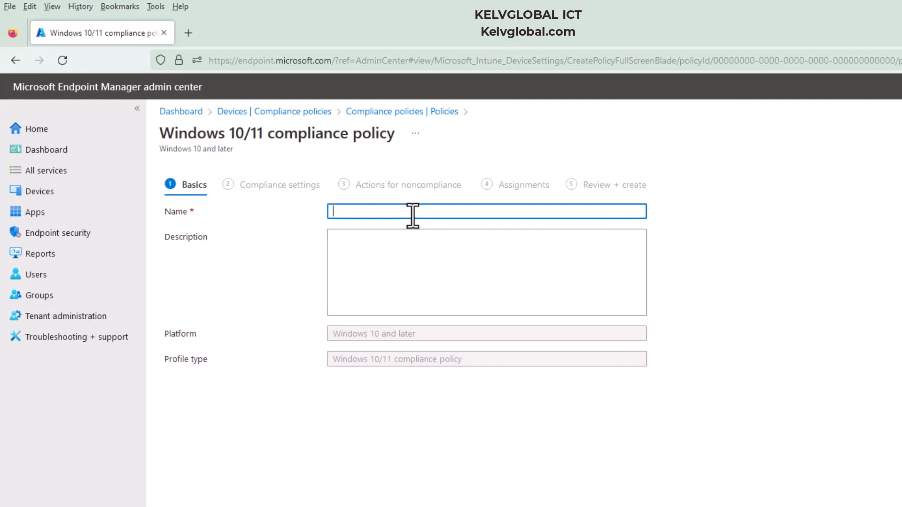
pyautogui.write('Firewall-check')
pyautogui.click(256, 506)
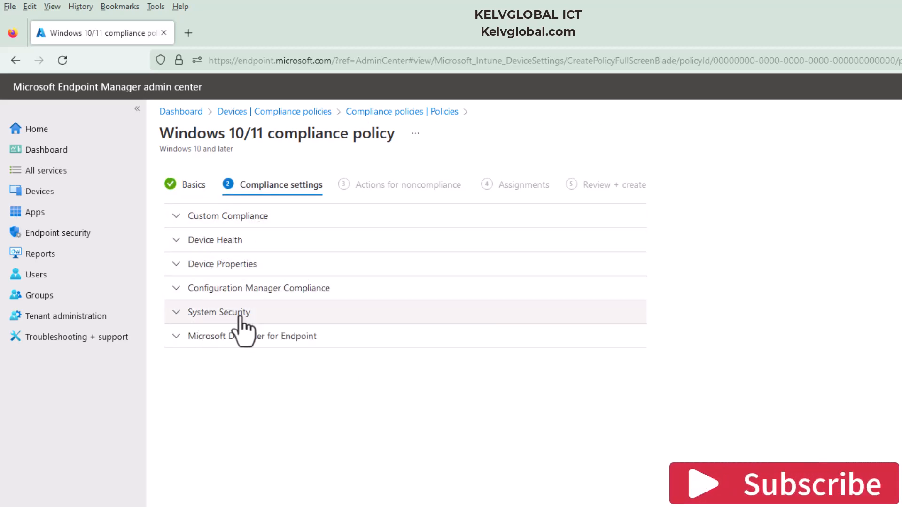
# Step: Under System Security, set Firewall and Antivirus to Require and continue to noncompliance actions
pyautogui.click(178, 314)
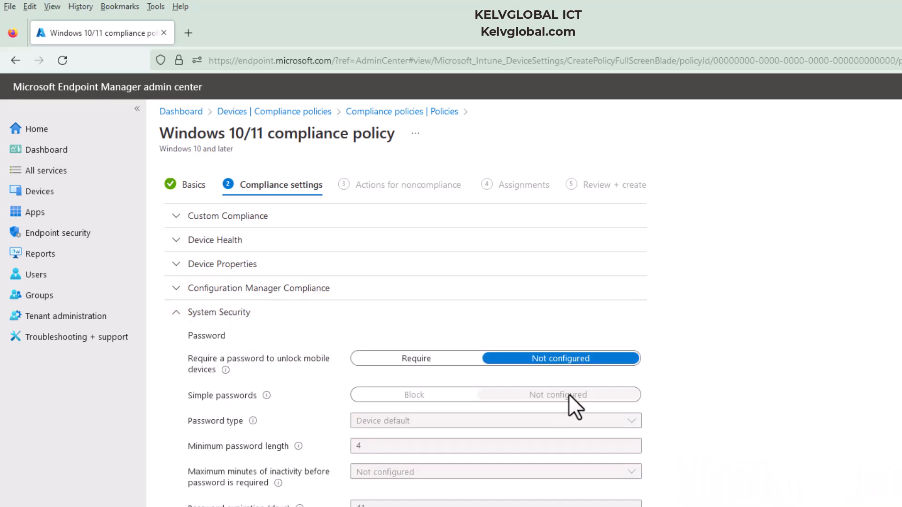
pyautogui.scroll(-6, 405, 333)
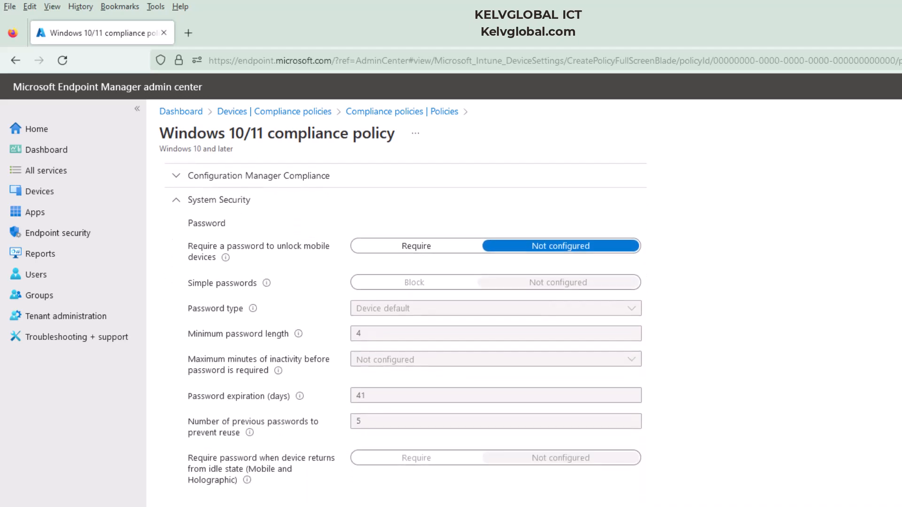
pyautogui.scroll(-3, 841, 444)
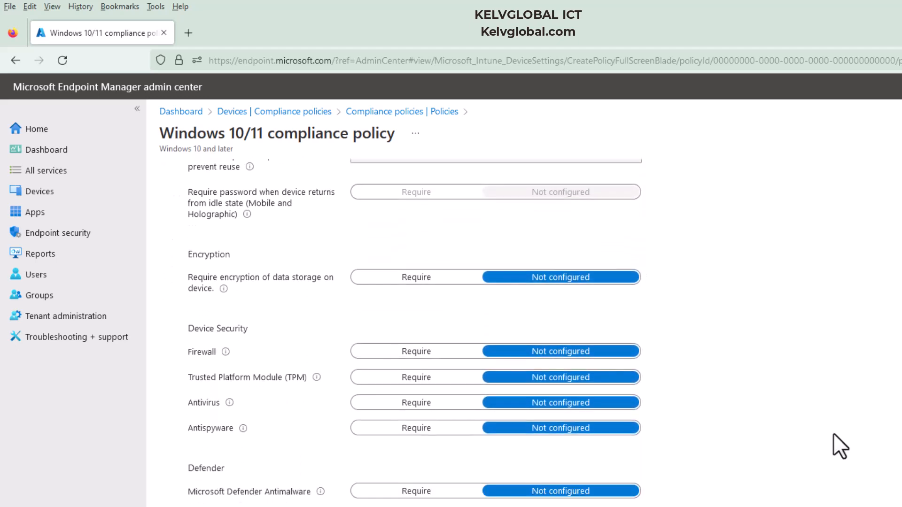
pyautogui.click(382, 355)
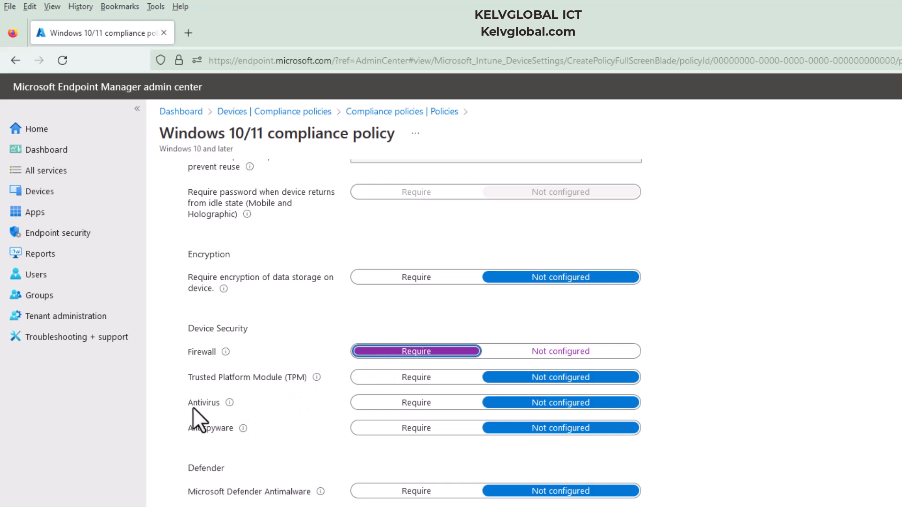
pyautogui.click(397, 403)
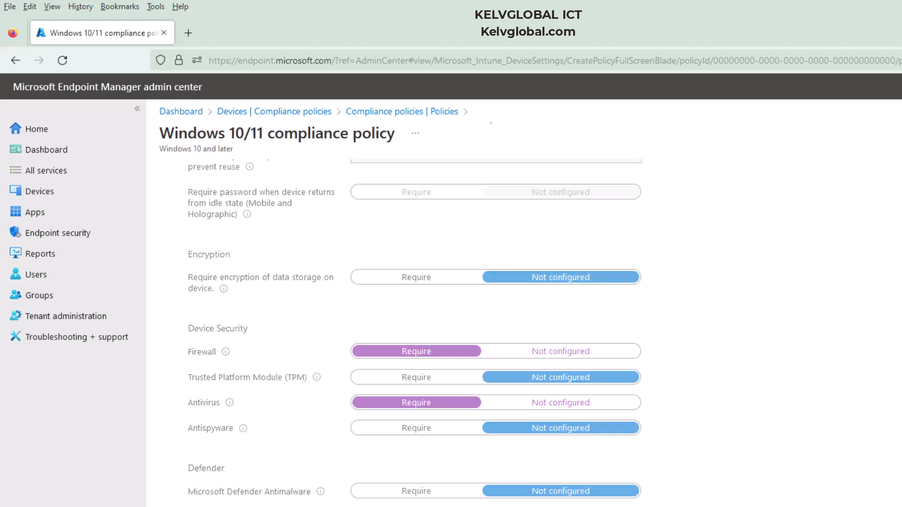
pyautogui.click(359, 497)
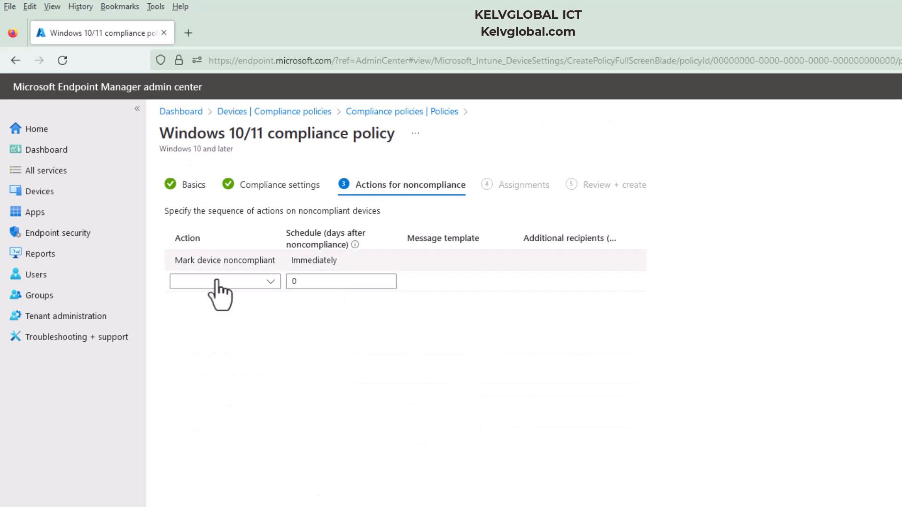
# Step: Add a noncompliance action to add the device to the retire list, then continue to assignments
pyautogui.click(271, 283)
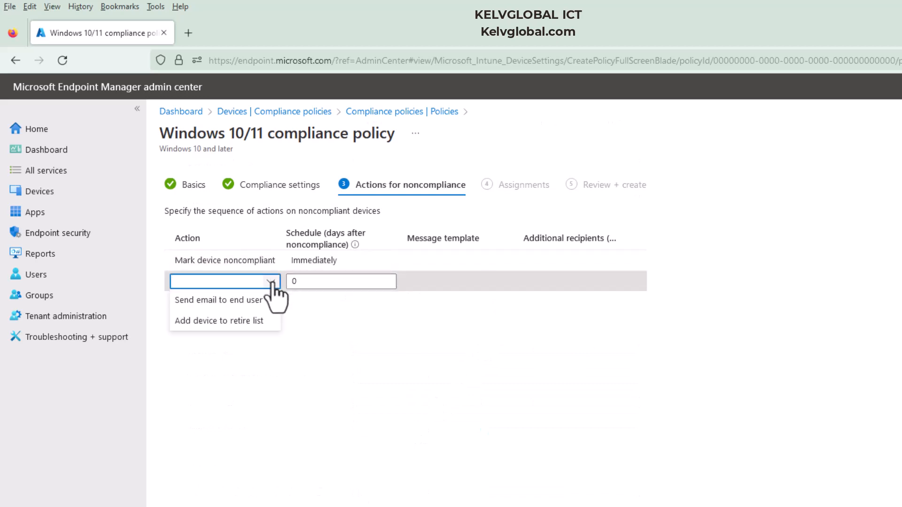
pyautogui.click(227, 324)
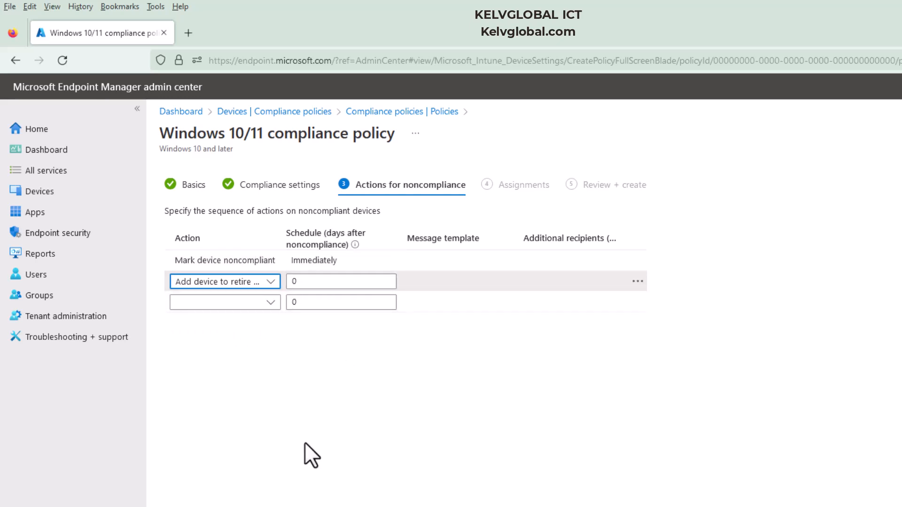
pyautogui.click(277, 506)
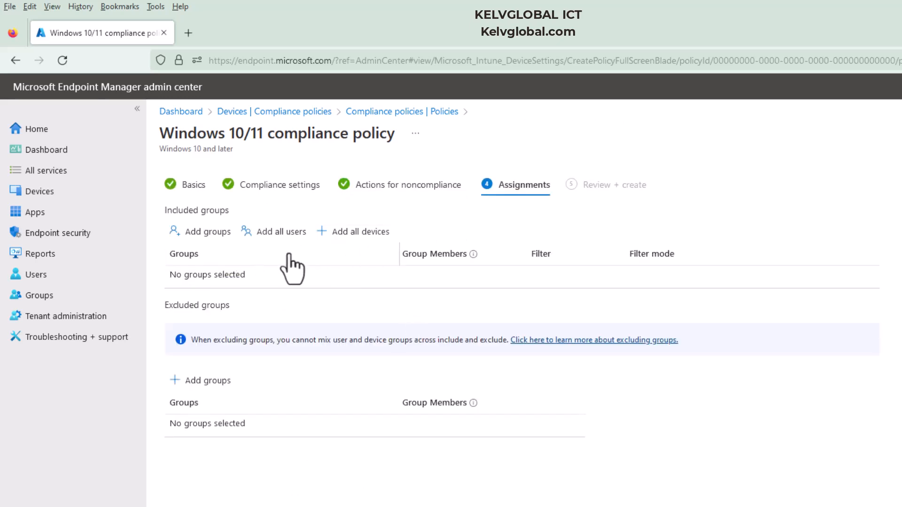
# Step: Include the Windows11 group in the policy assignments, review, and create the policy
pyautogui.click(204, 235)
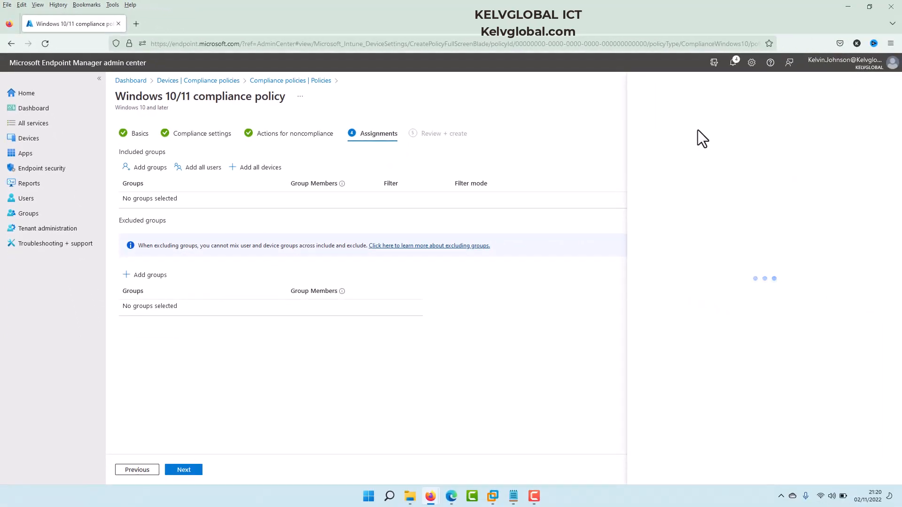
pyautogui.click(685, 117)
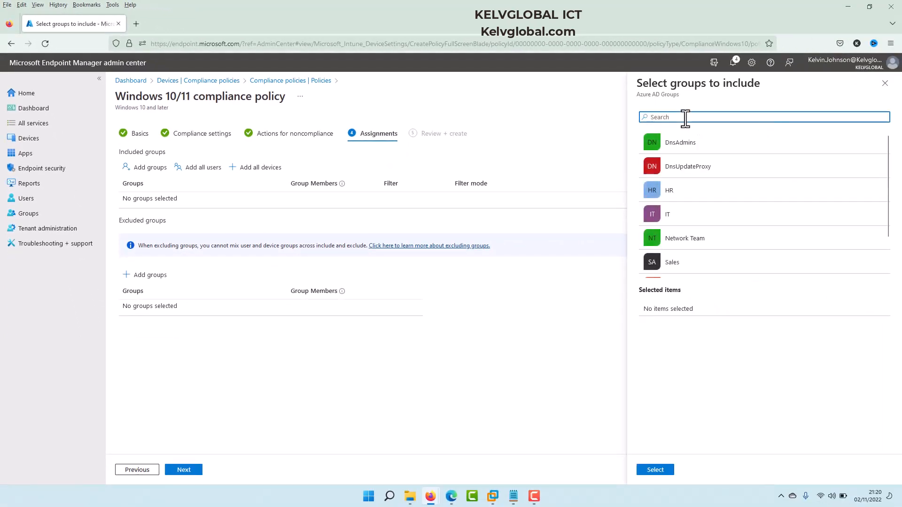
pyautogui.write('windo')
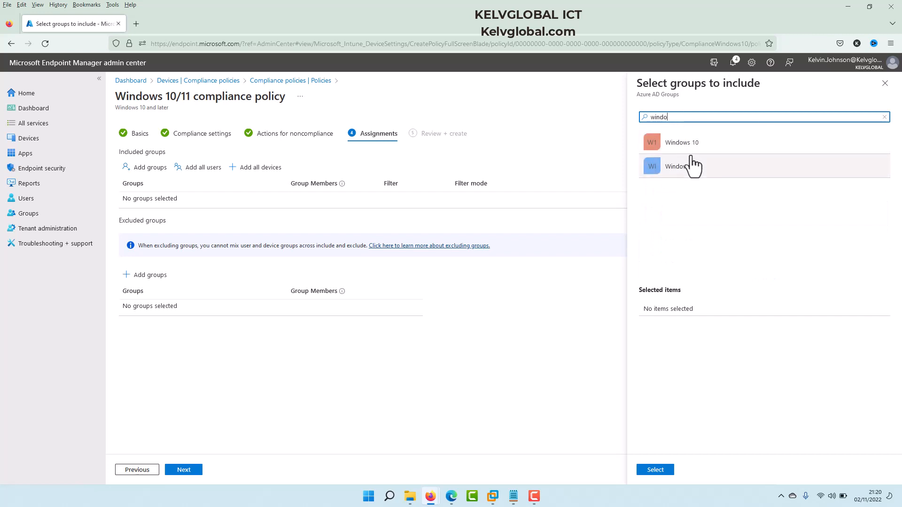
pyautogui.click(695, 173)
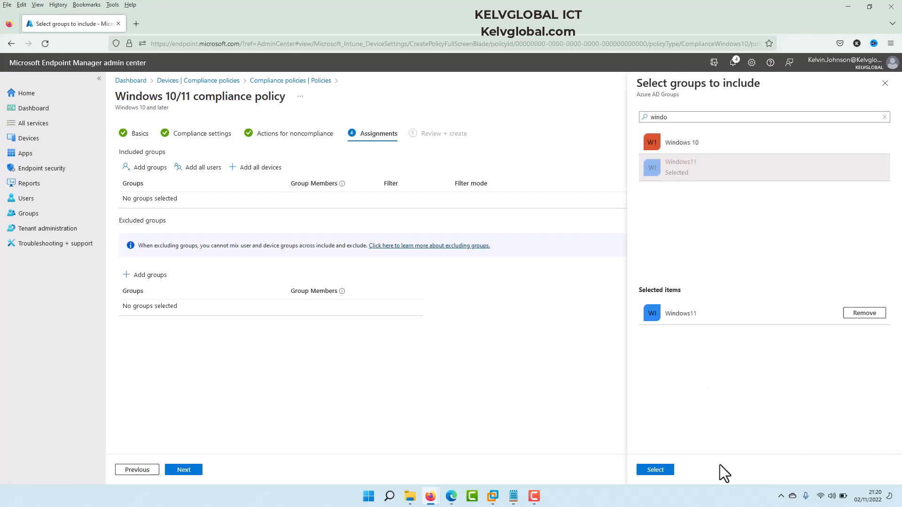
pyautogui.click(655, 470)
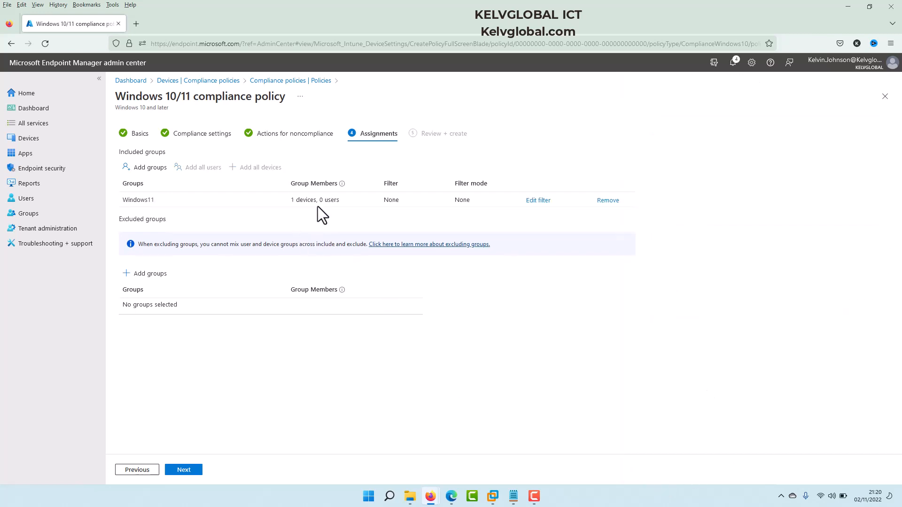
pyautogui.click(186, 468)
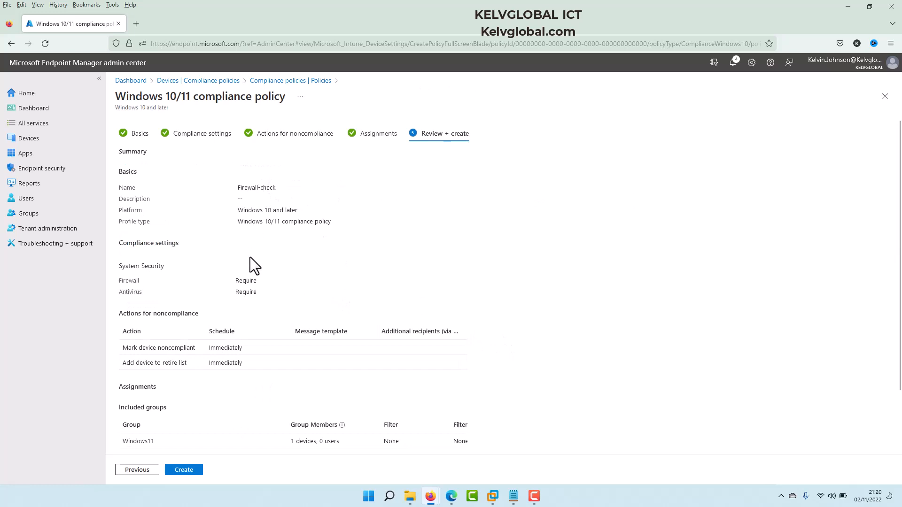
pyautogui.click(184, 470)
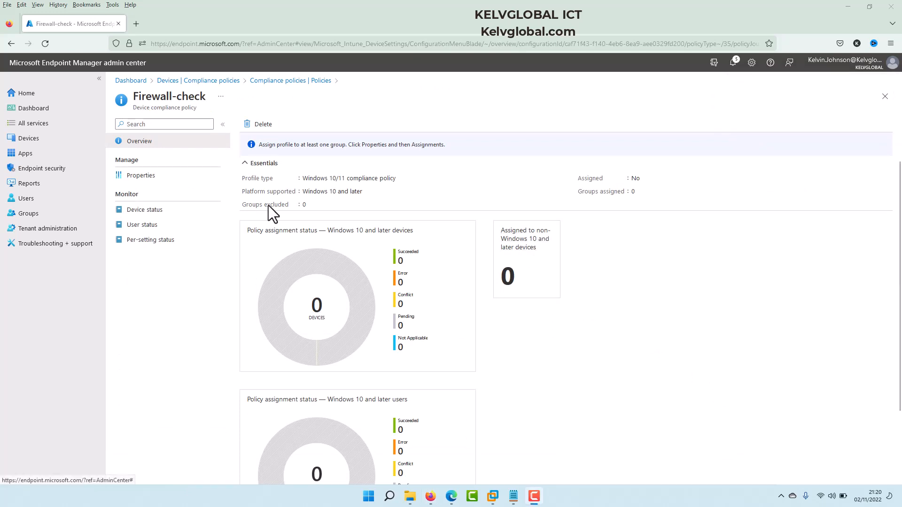
# Step: Open device C001 from All devices and sync it with Intune
pyautogui.click(34, 140)
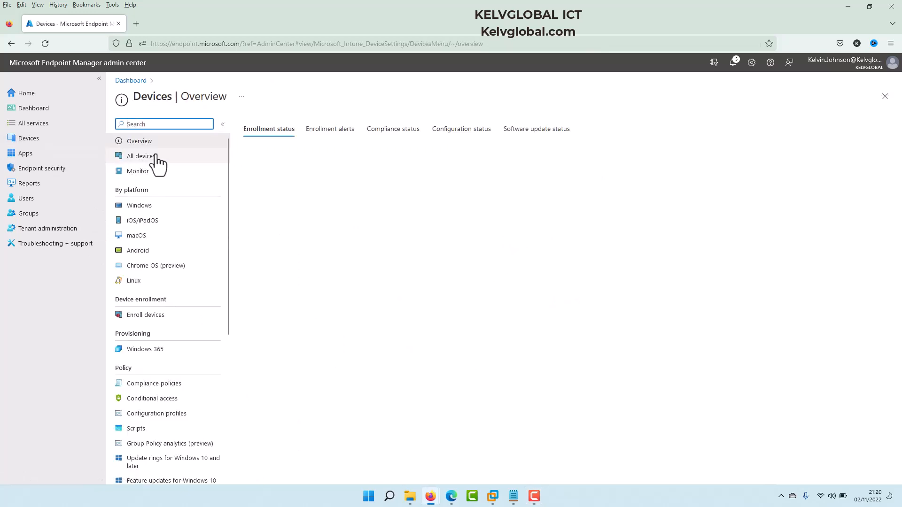
pyautogui.click(141, 156)
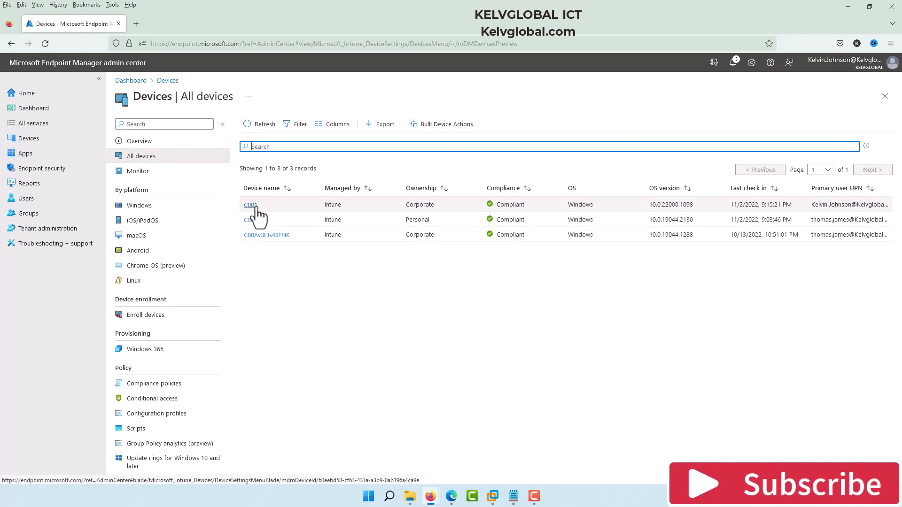
pyautogui.click(256, 206)
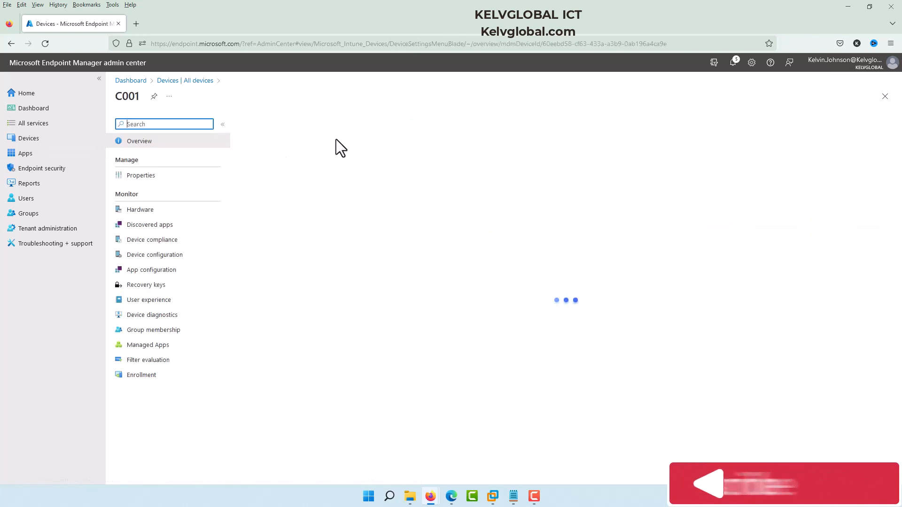
pyautogui.click(415, 125)
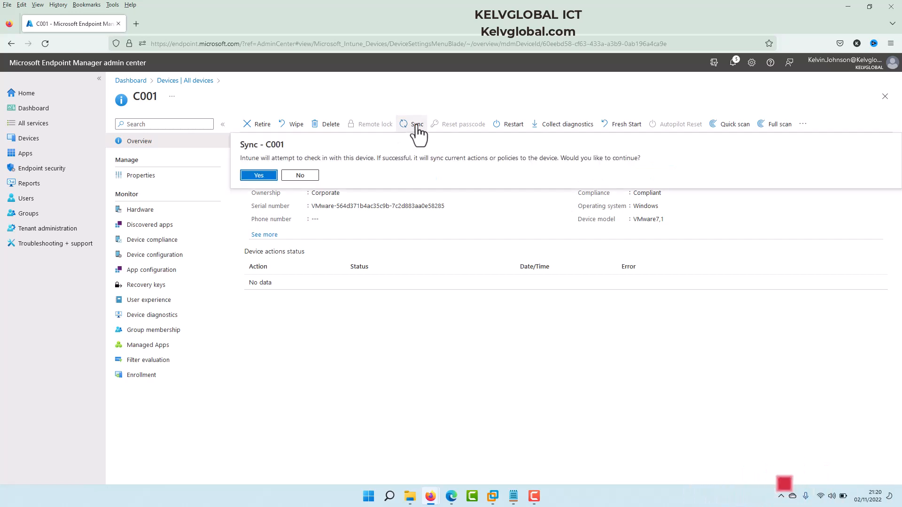
pyautogui.click(259, 177)
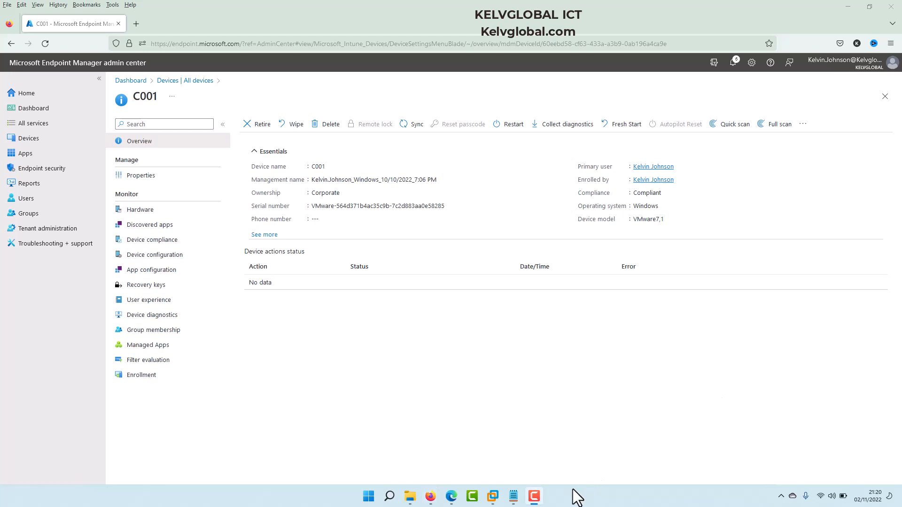
# Step: Switch to the C001 virtual machine in VMware Workstation and open Windows Settings
pyautogui.moveTo(491, 493)
pyautogui.click(371, 425)
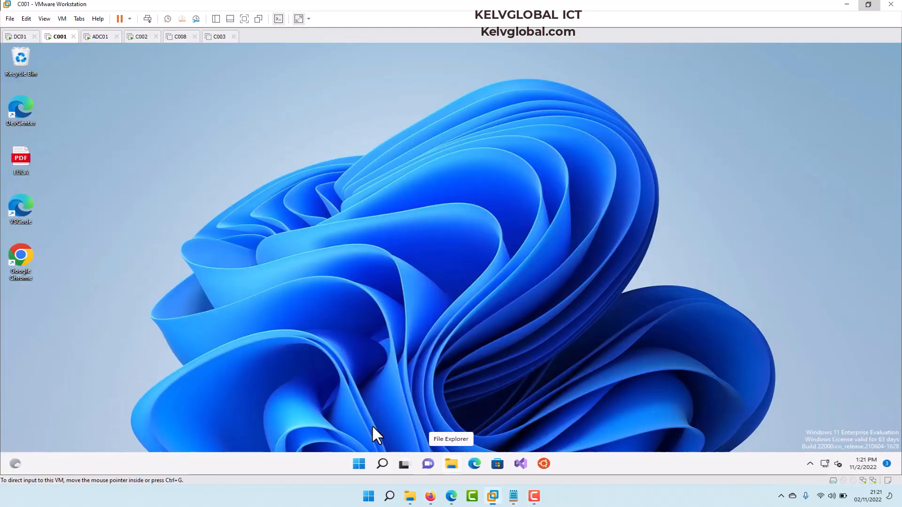
pyautogui.click(360, 464)
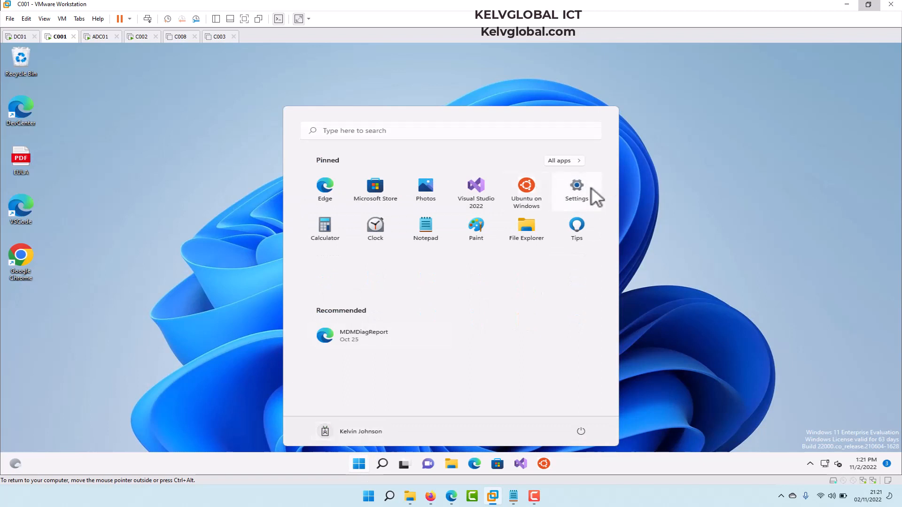
pyautogui.click(591, 187)
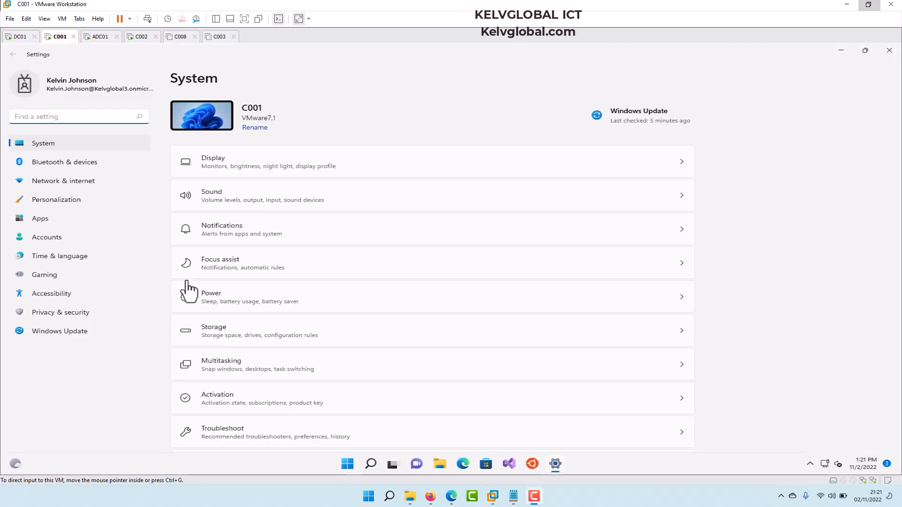
# Step: Open Accounts, then Access work or school, and expand the kelvglobal.com work account
pyautogui.click(58, 238)
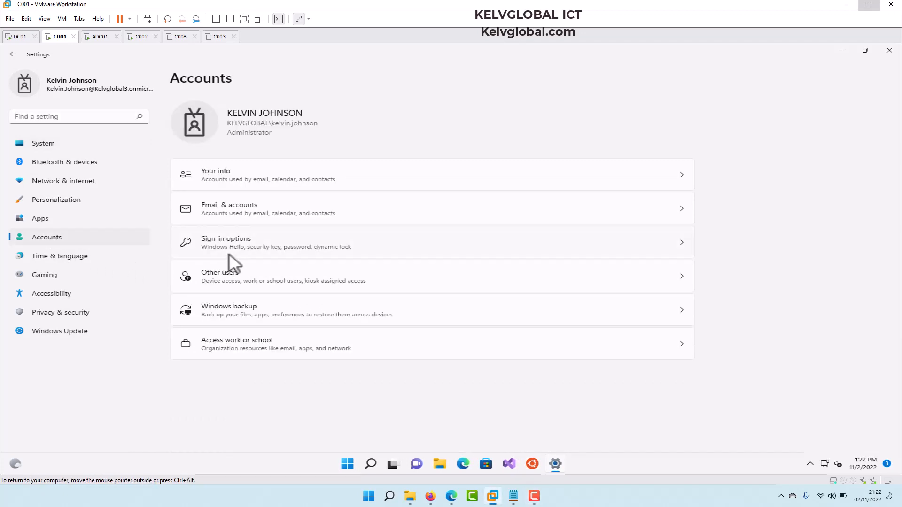
pyautogui.click(248, 346)
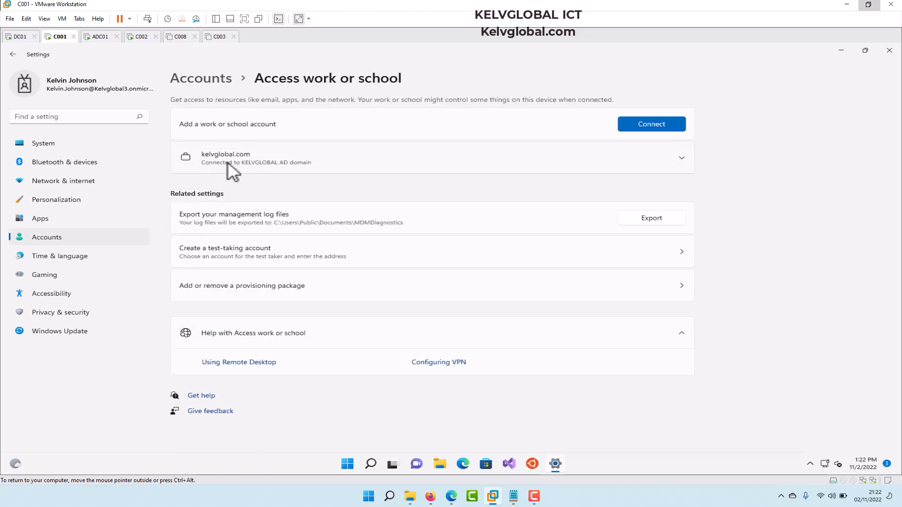
pyautogui.click(682, 158)
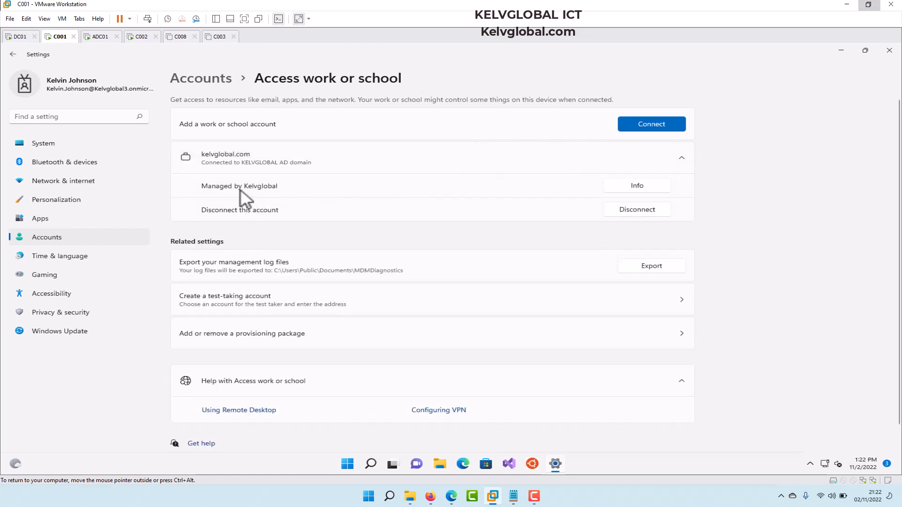
# Step: Open the work account's management info page and sync the device
pyautogui.click(628, 188)
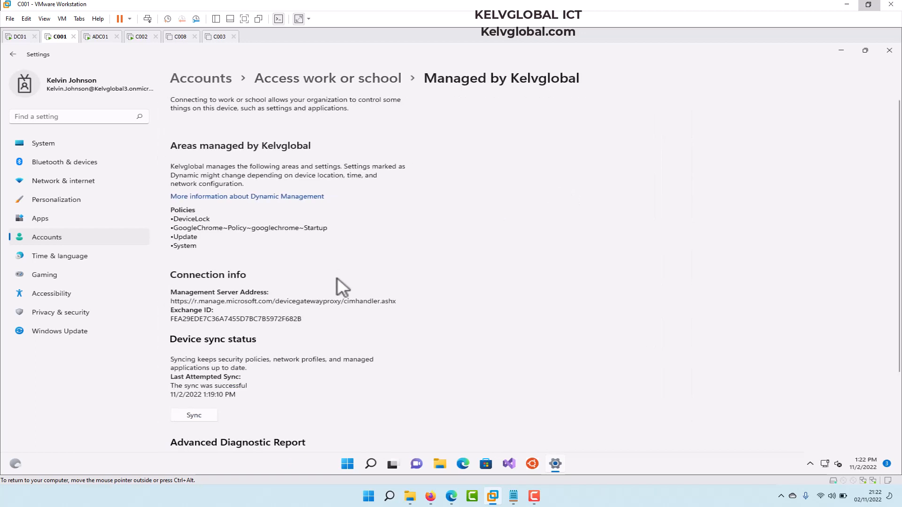
pyautogui.click(198, 413)
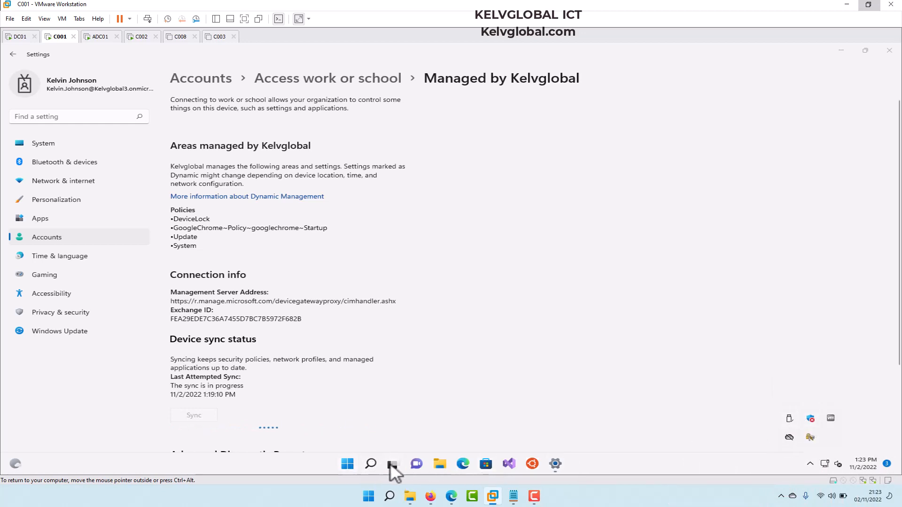
# Step: Search for Control Panel and open Windows Defender Firewall from it
pyautogui.click(370, 462)
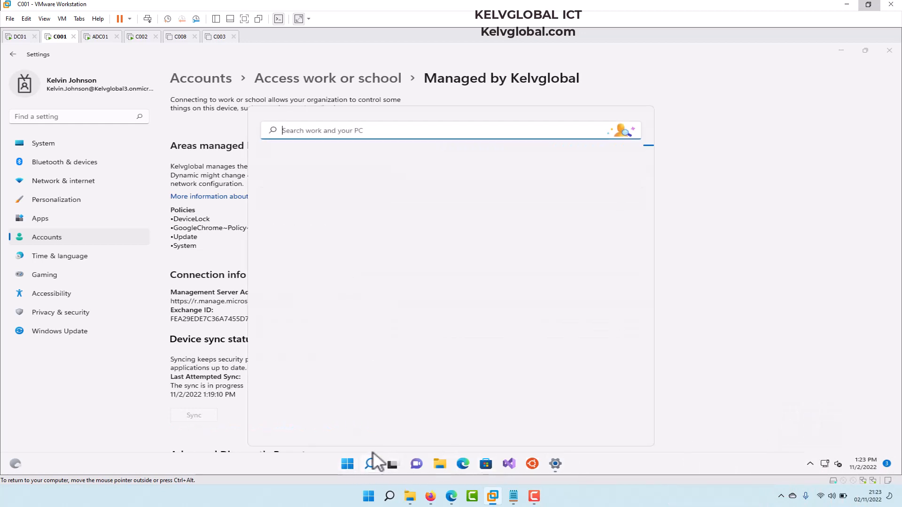
pyautogui.write('control')
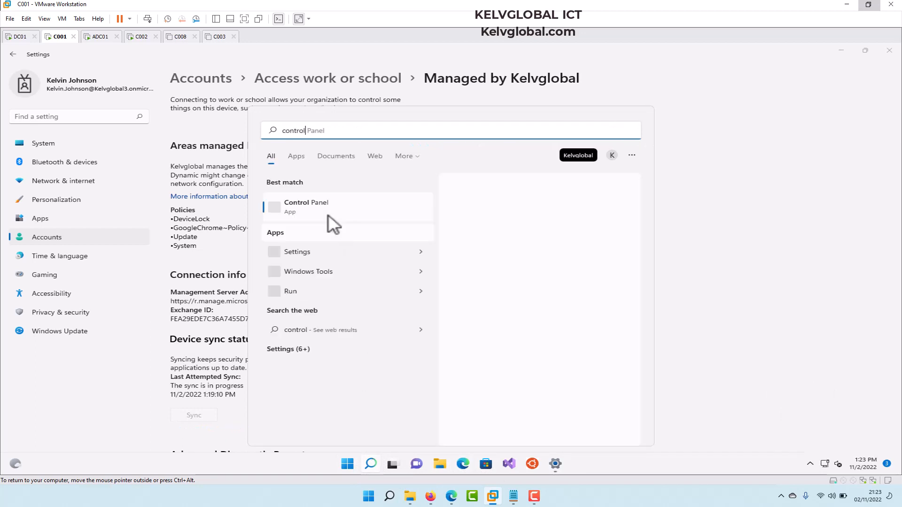
pyautogui.click(308, 204)
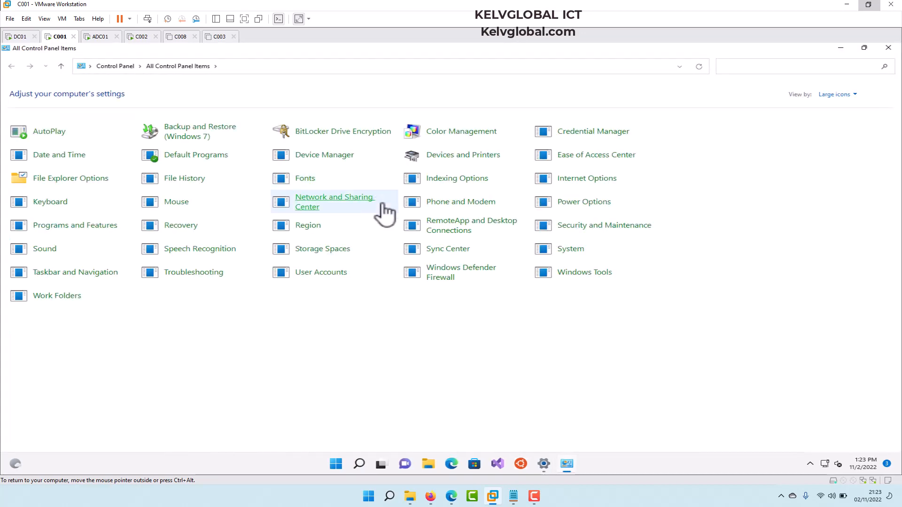
pyautogui.click(439, 278)
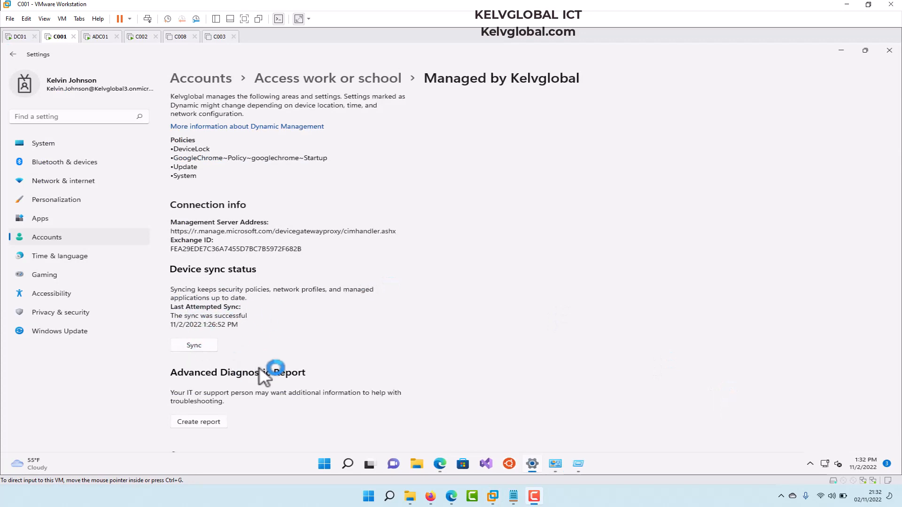
# Step: Switch to the browser, open device C001 in All devices, and view its device compliance
pyautogui.moveTo(431, 496)
pyautogui.click(486, 439)
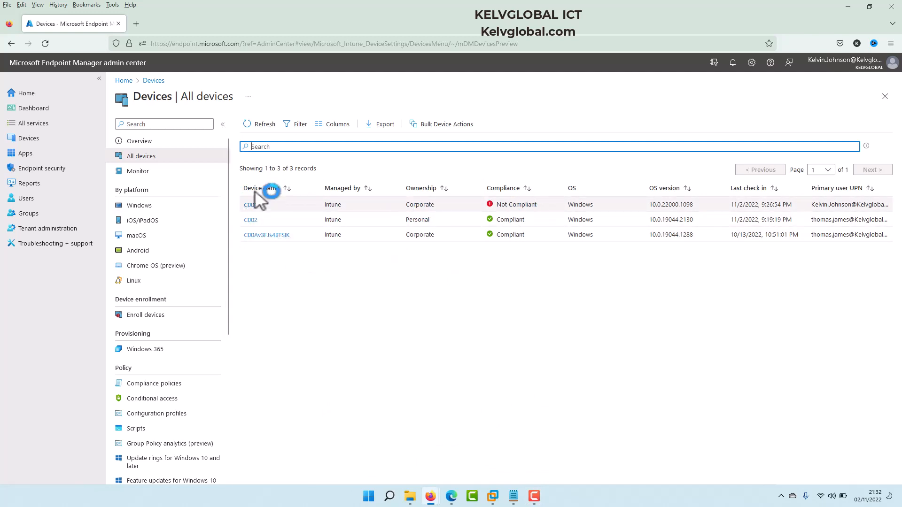
pyautogui.click(253, 205)
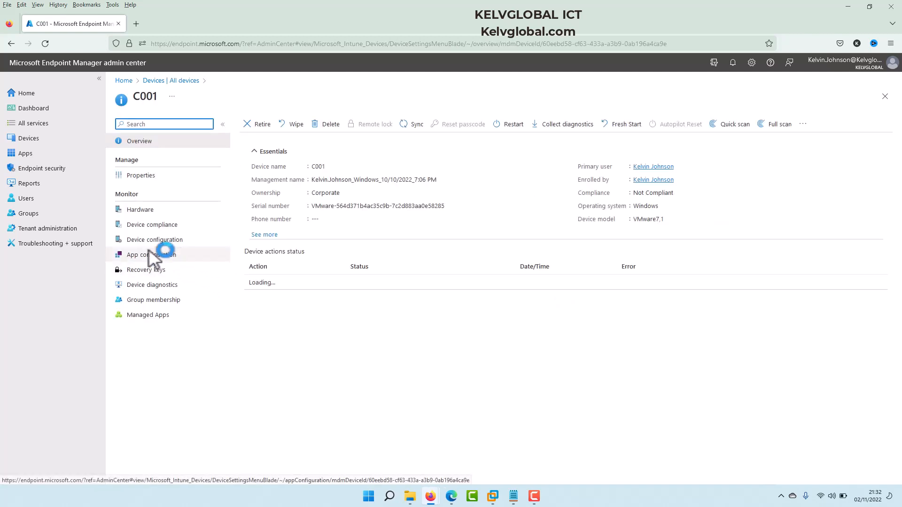
pyautogui.click(161, 240)
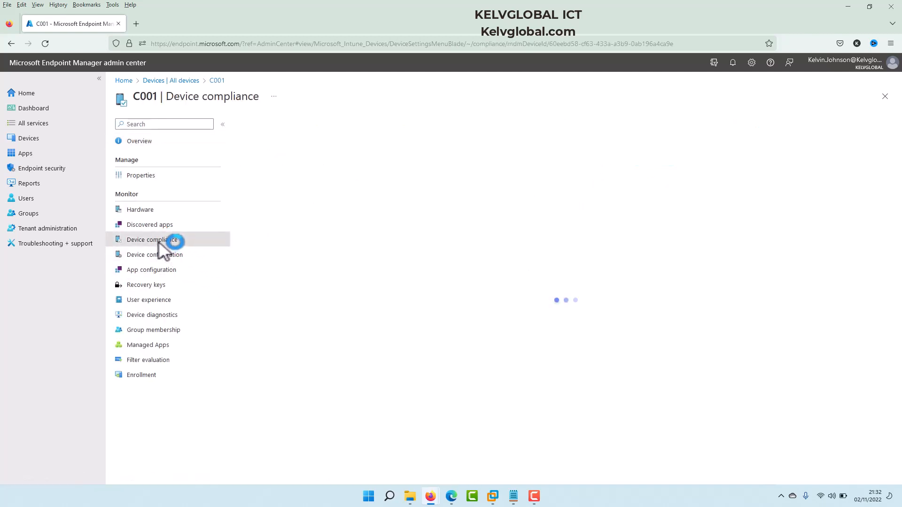